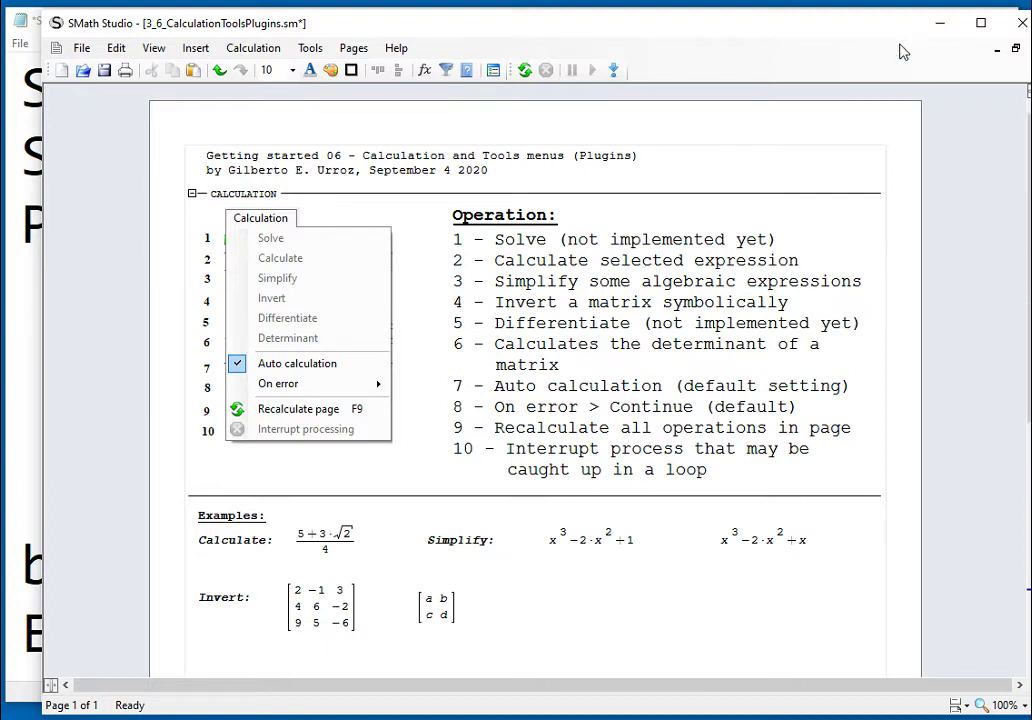
- Zoom the worksheet to 125% and scroll down toward the PLUGINS area
left_click_drag(892, 28, 864, 23)
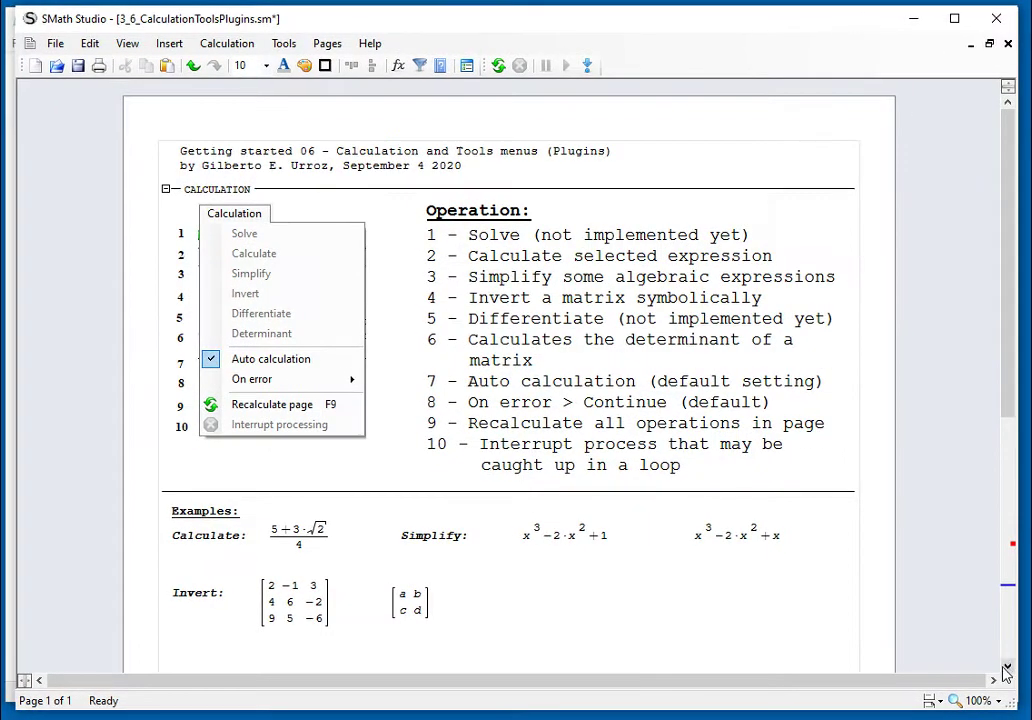
left_click(975, 702)
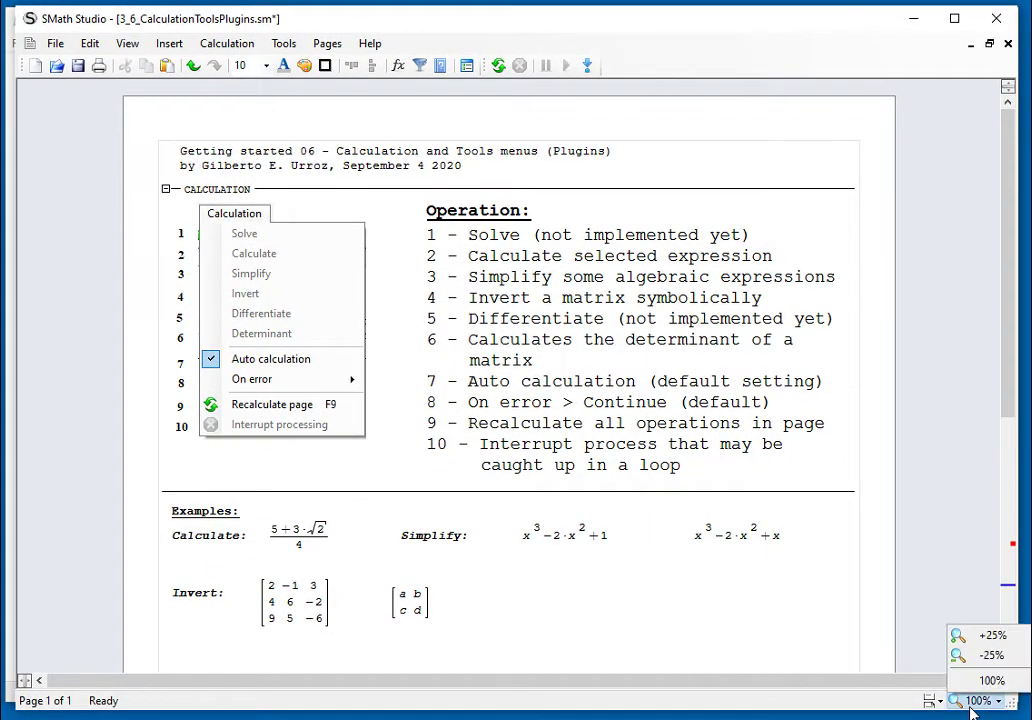
left_click(990, 633)
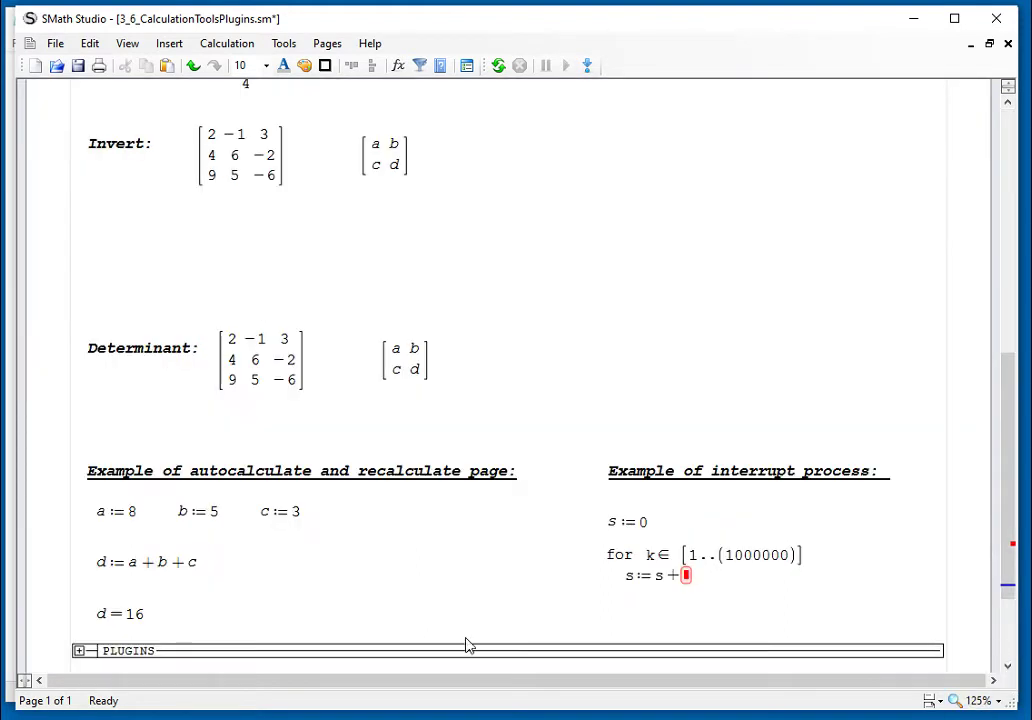
left_click(1008, 666)
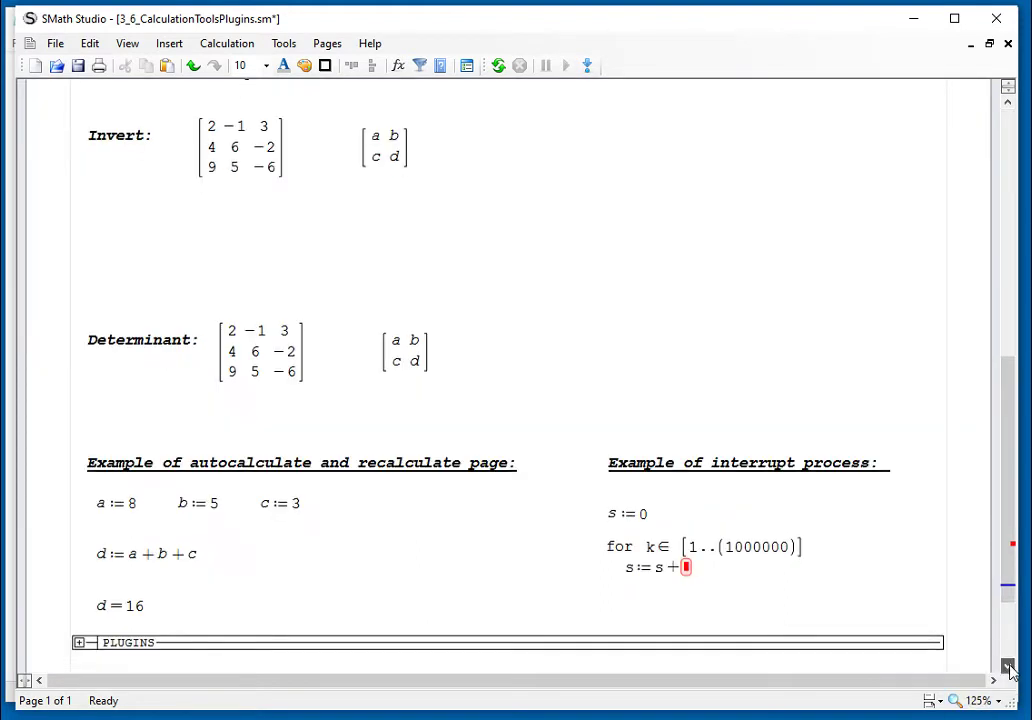
left_click(1008, 667)
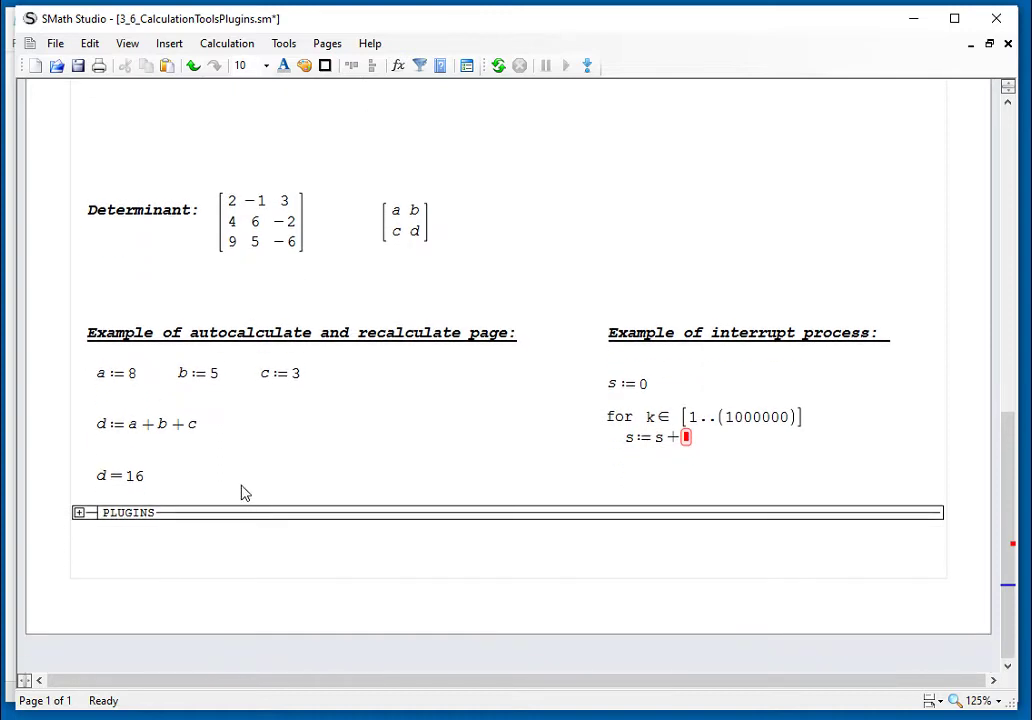
- Expand the PLUGINS area and add a blank line above it to bring its lists into view
left_click(79, 514)
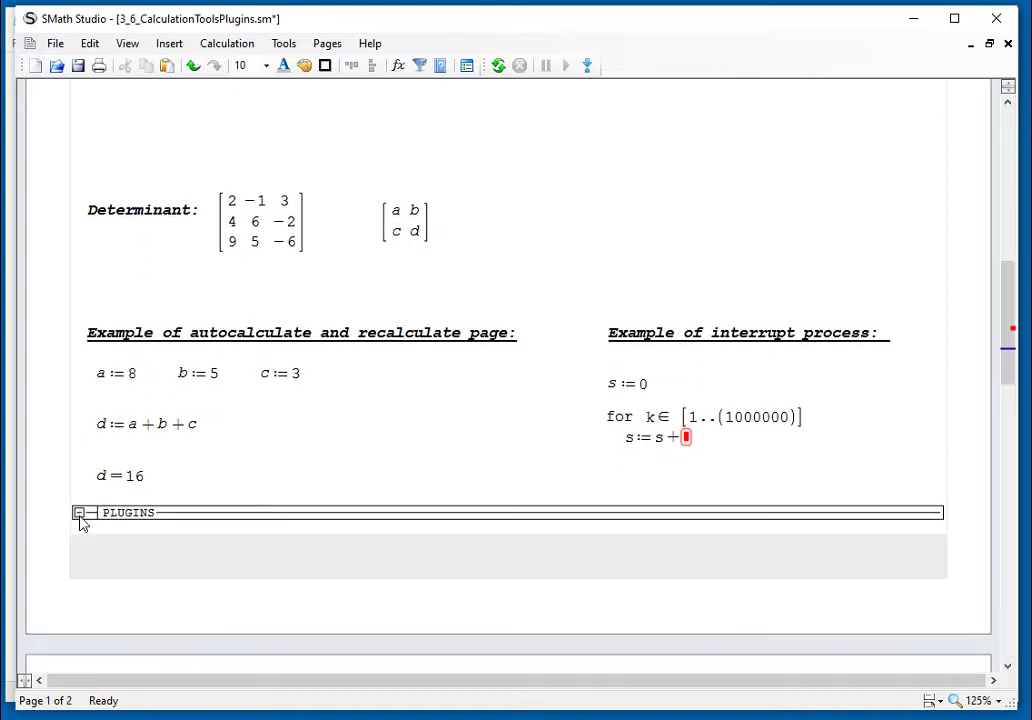
left_click(79, 514)
left_click(79, 514)
left_click(619, 492)
key("Return")
key("Return")
key("Return")
key("Return")
key("Return")
key("Return")
key("Return")
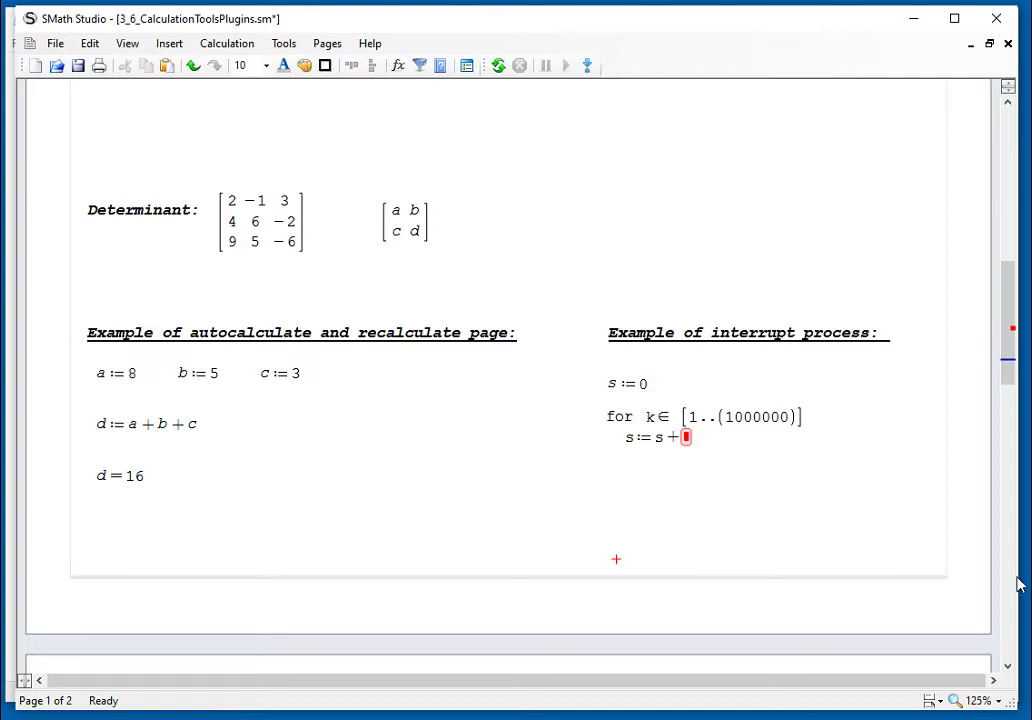
left_click(1012, 585)
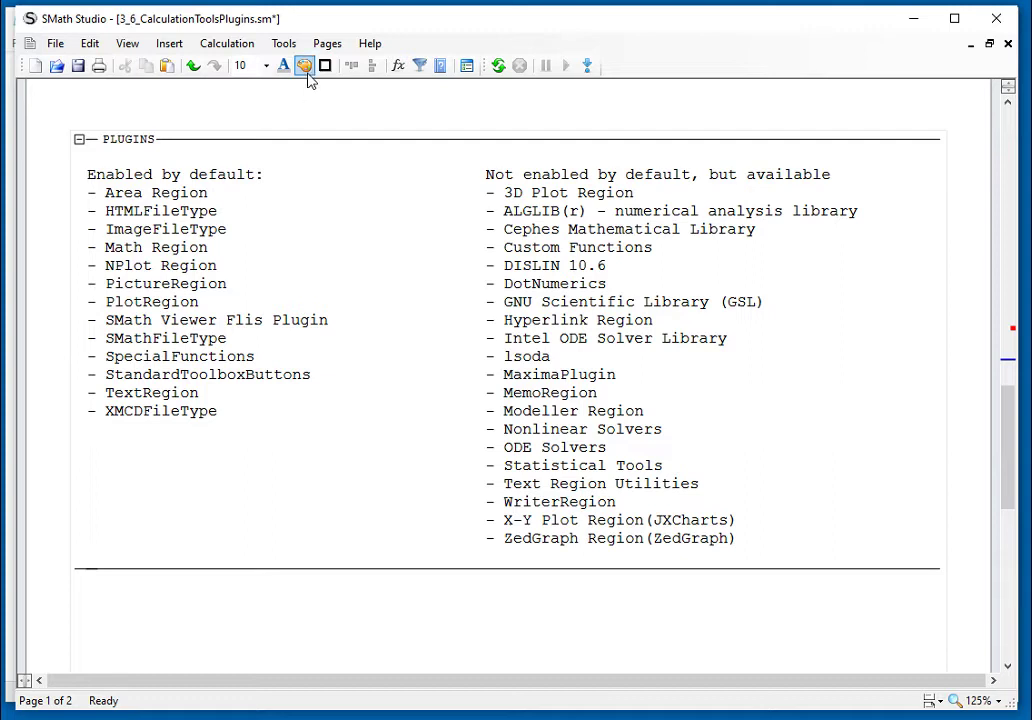
- Open Tools > Plugins... and move the Extensions Manager aside to uncover the worksheet
left_click(281, 43)
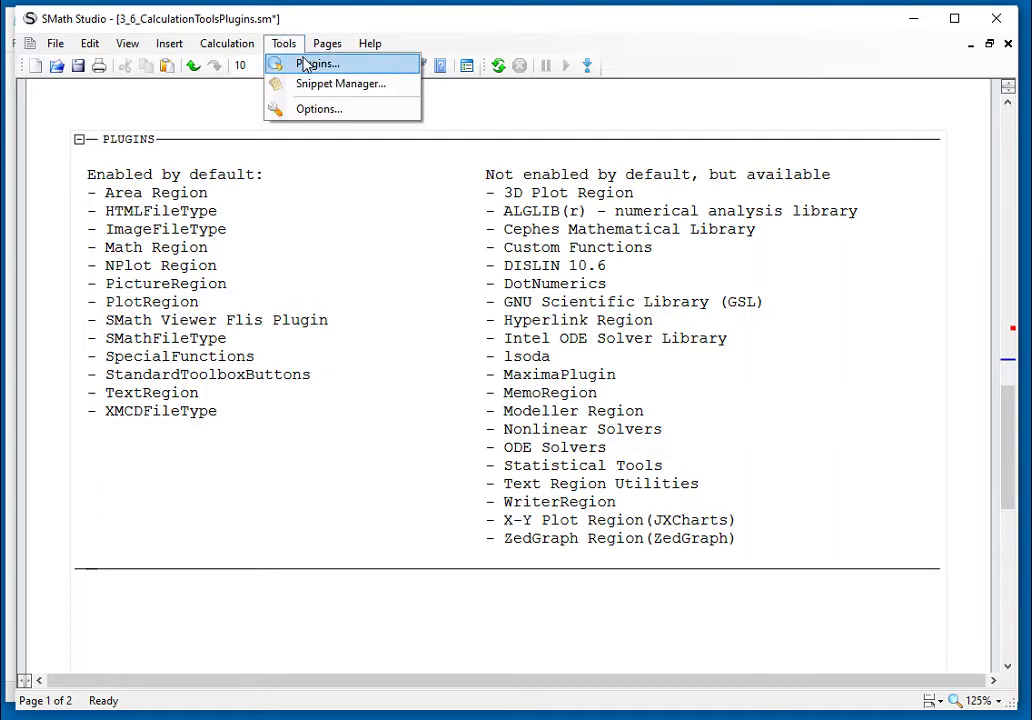
left_click(300, 64)
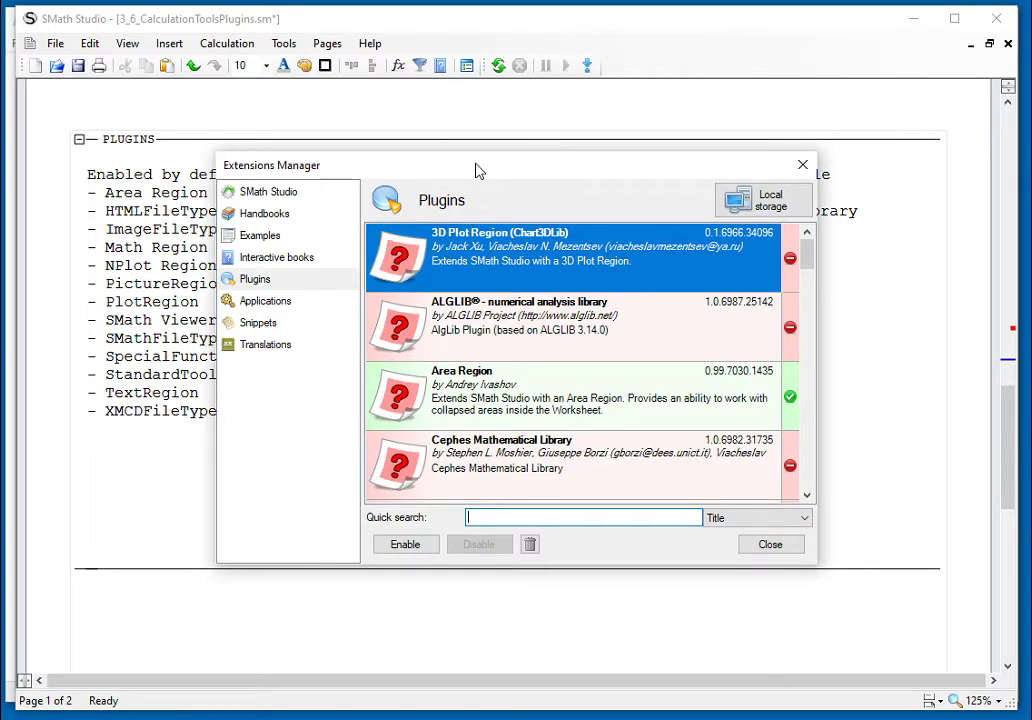
left_click_drag(478, 172, 573, 231)
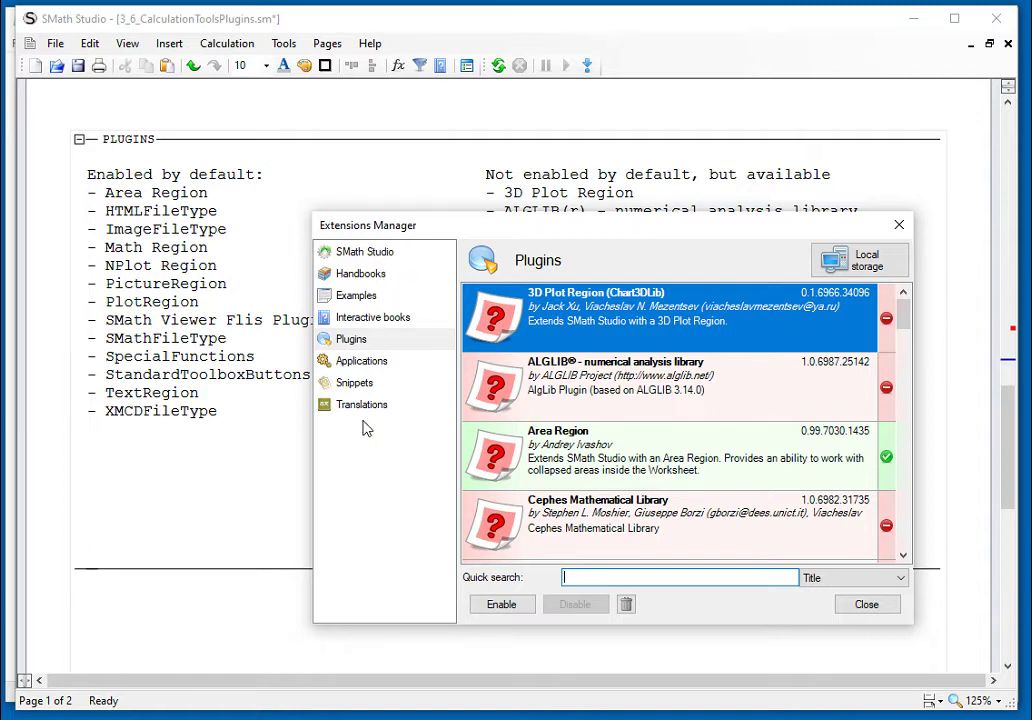
left_click(368, 430)
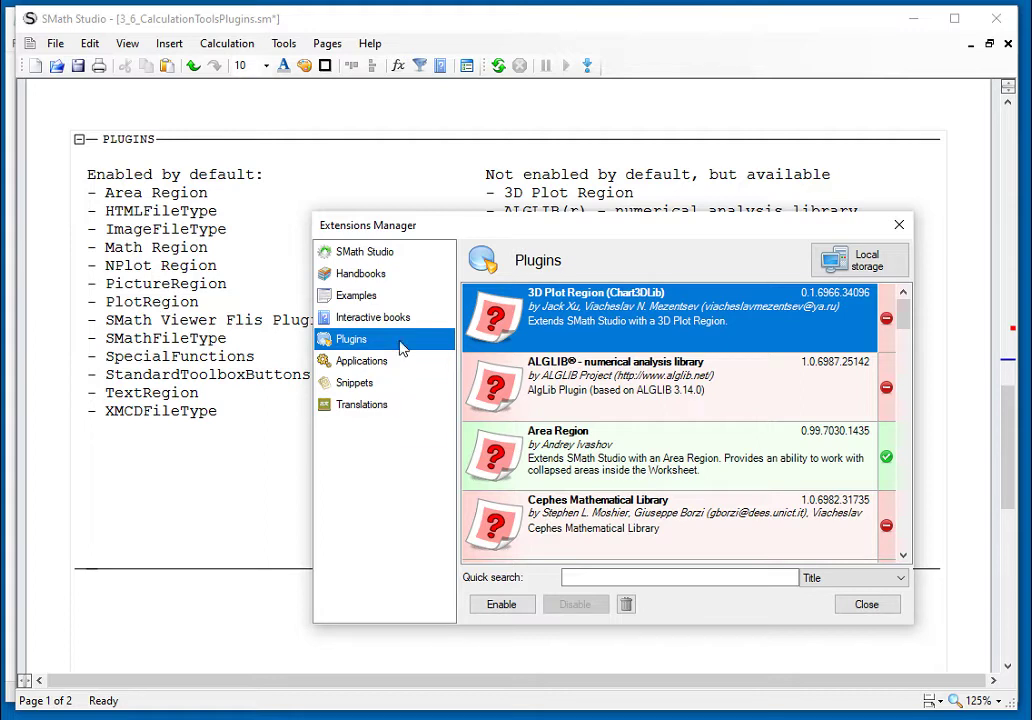
- Browse the Books, Examples, Handbooks, SMath Studio, Applications, Snippets and Translations categories, then return to Plugins
left_click(401, 320)
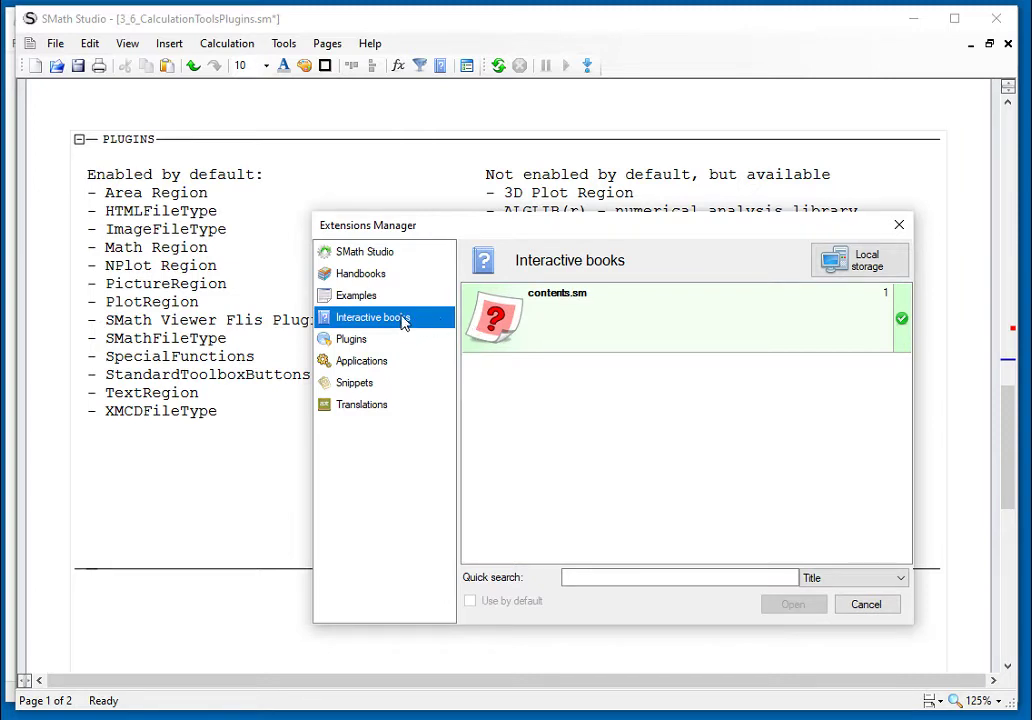
left_click(405, 299)
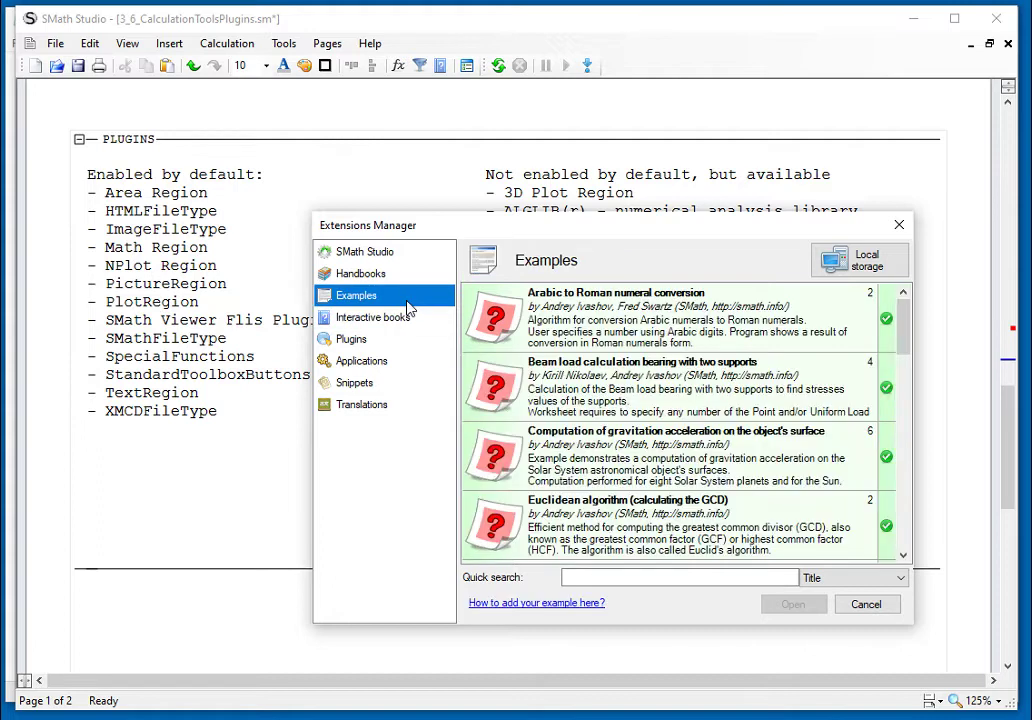
left_click(405, 276)
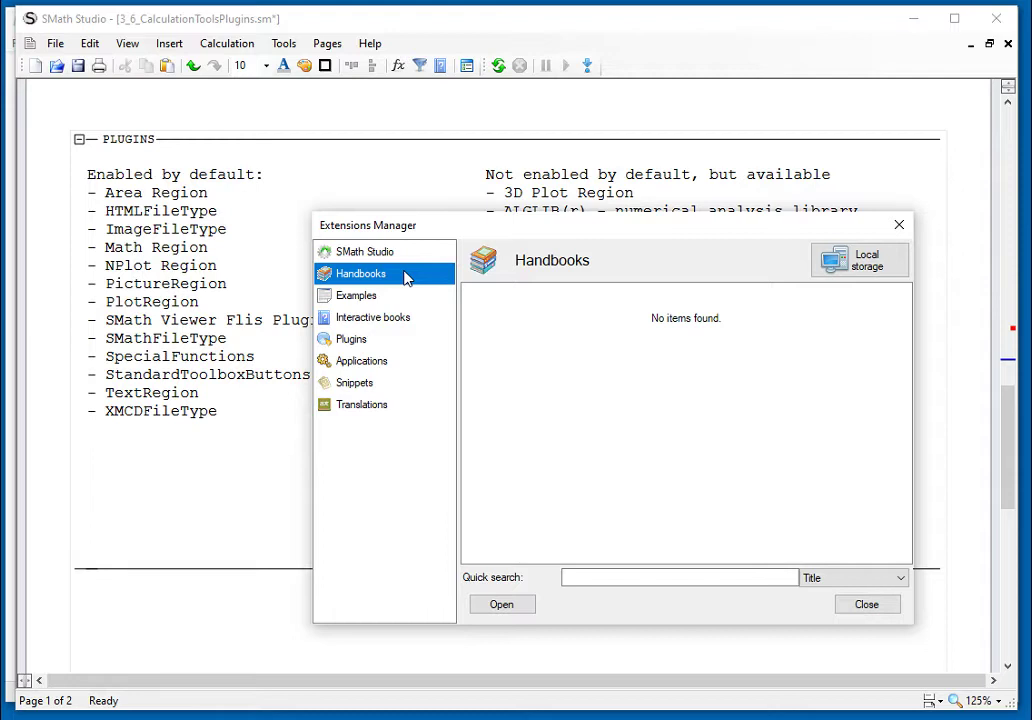
left_click(405, 262)
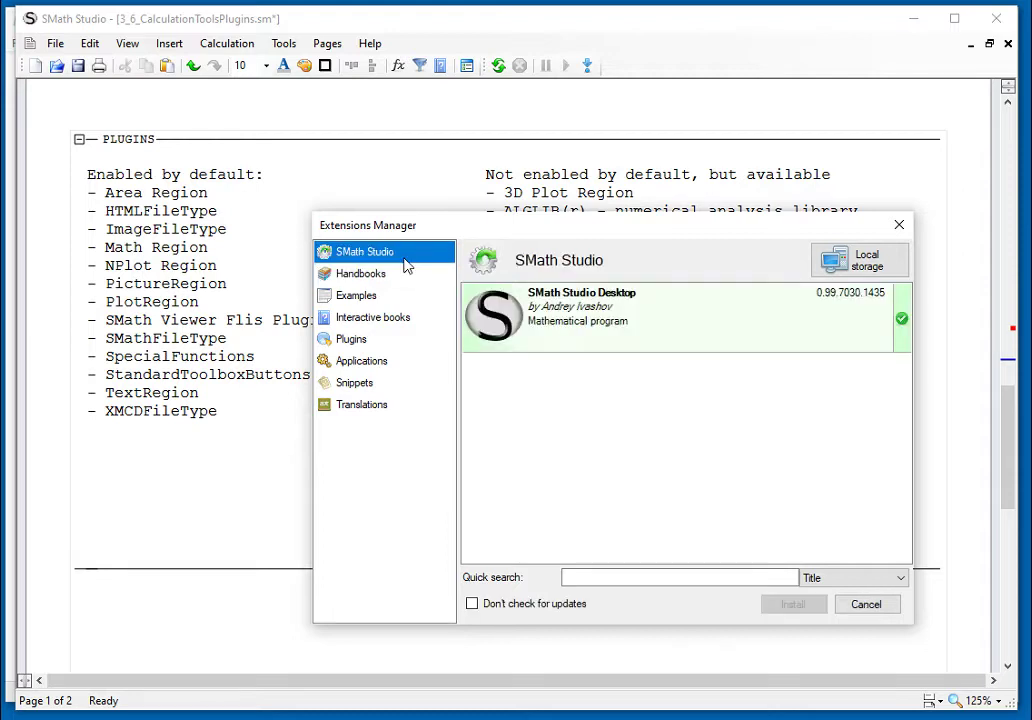
left_click(378, 364)
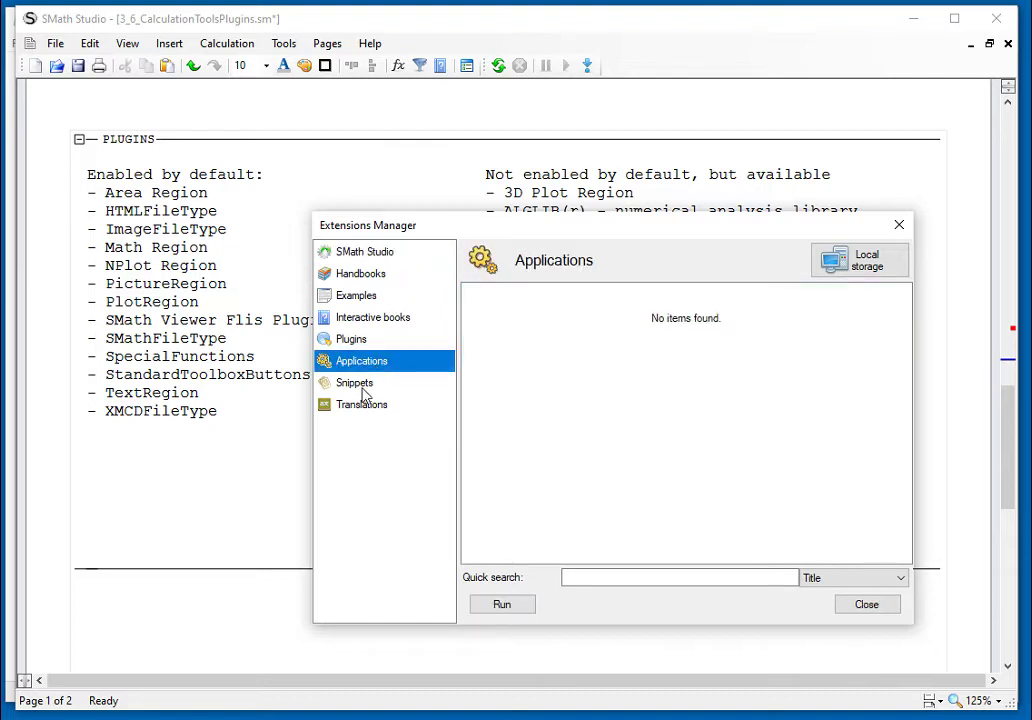
left_click(363, 390)
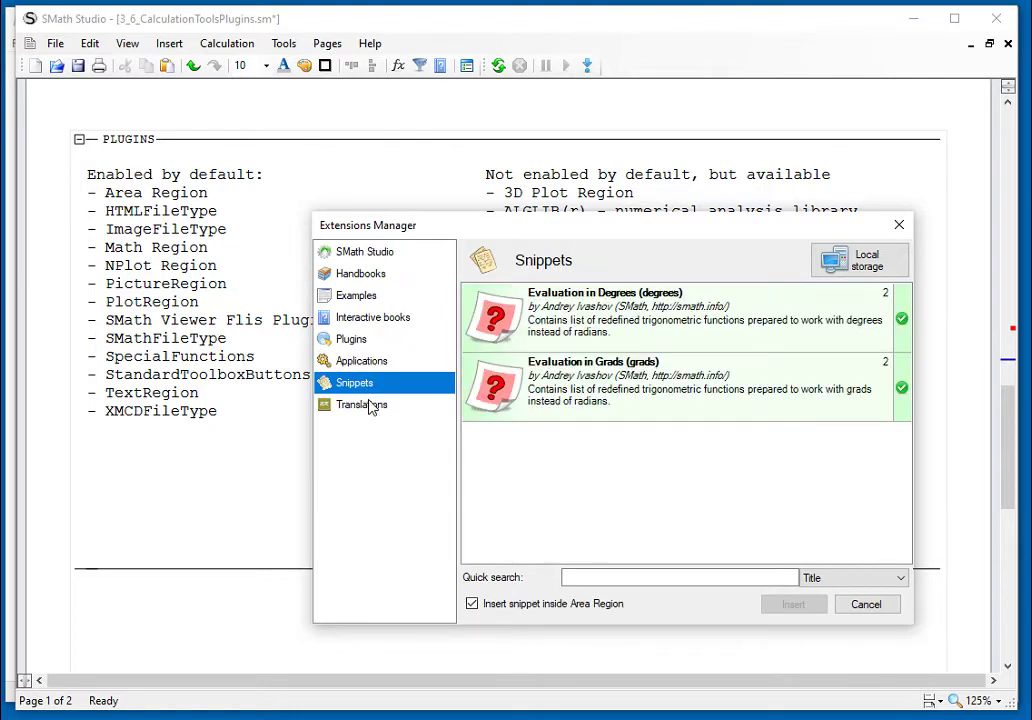
left_click(369, 413)
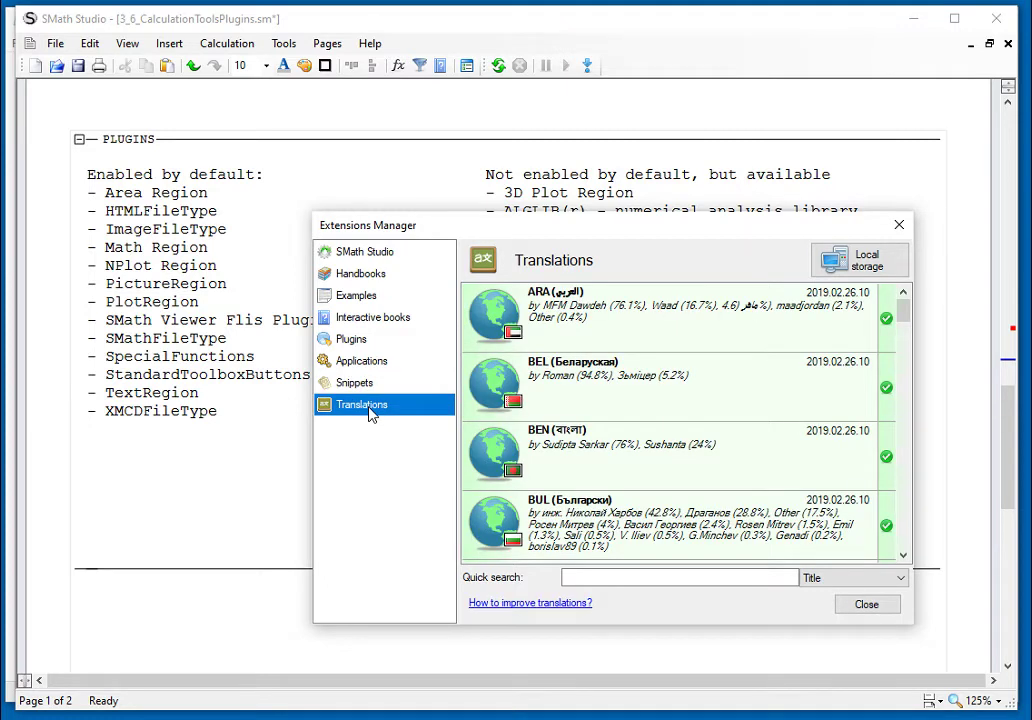
left_click(372, 343)
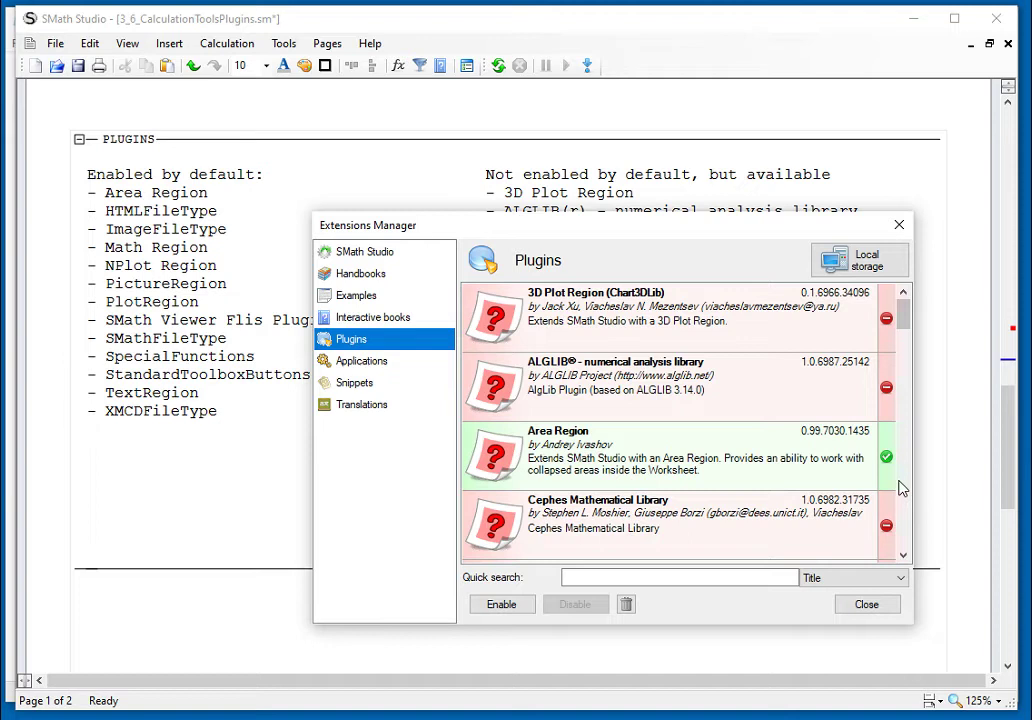
- Scroll the plugin list to show HTMLFileType, ImageFileType, GNU Scientific Library and Hyperlink Region
scroll(899, 487, "down", 3)
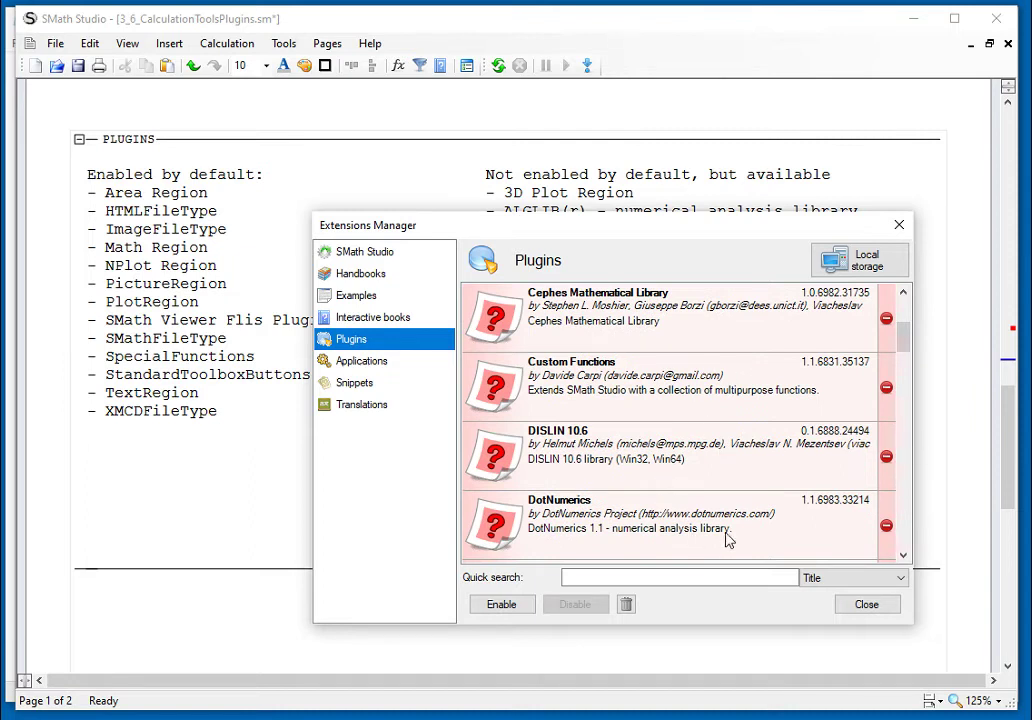
left_click(902, 556)
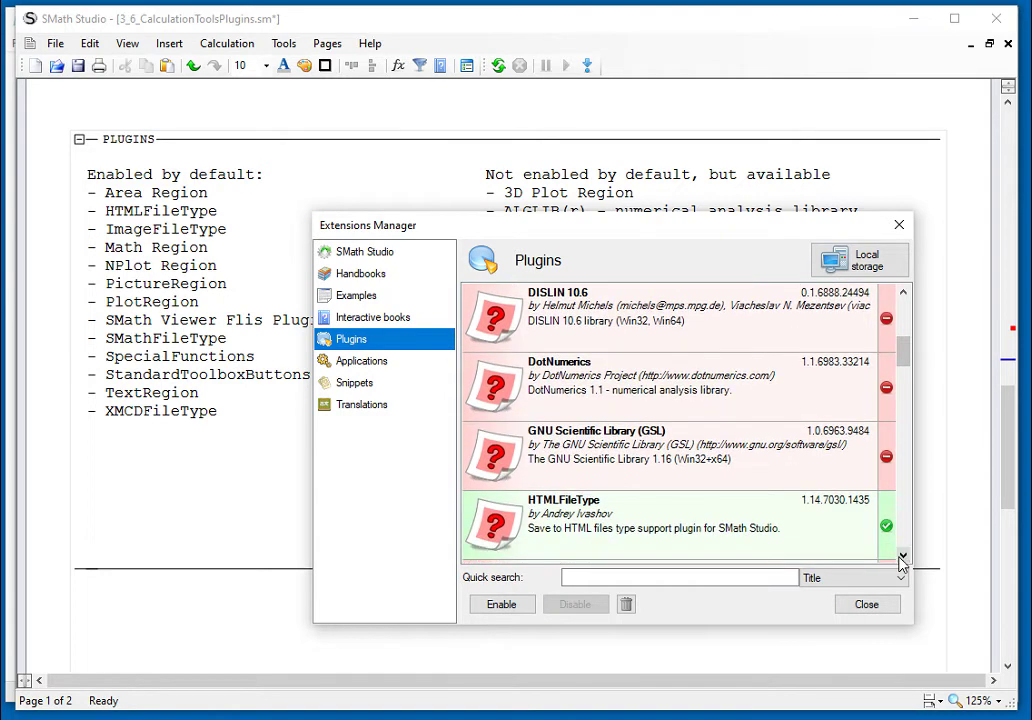
left_click_drag(900, 560, 900, 560)
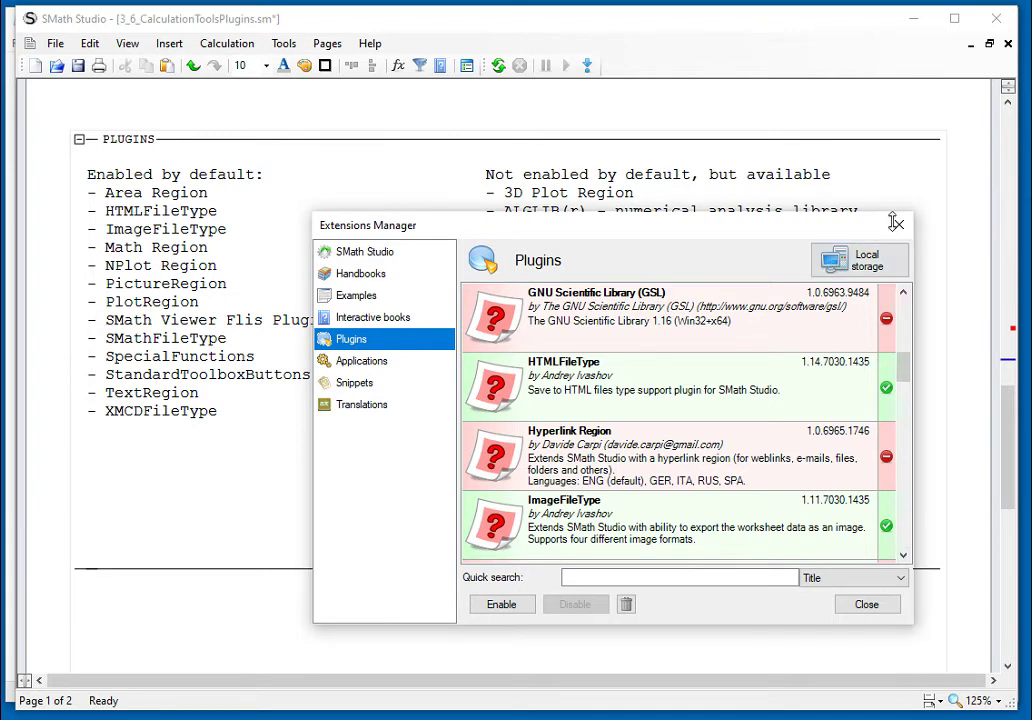
- Close the Extensions Manager and select the word StandardToolboxButtons in the 'Enabled by default' list
left_click(898, 229)
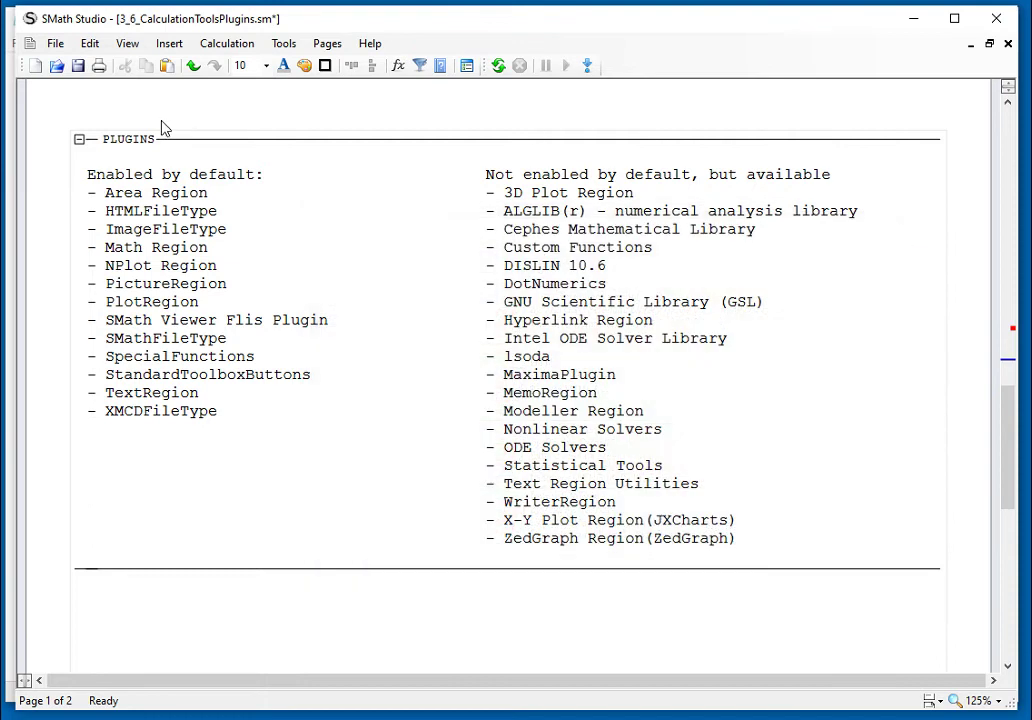
left_click(107, 195)
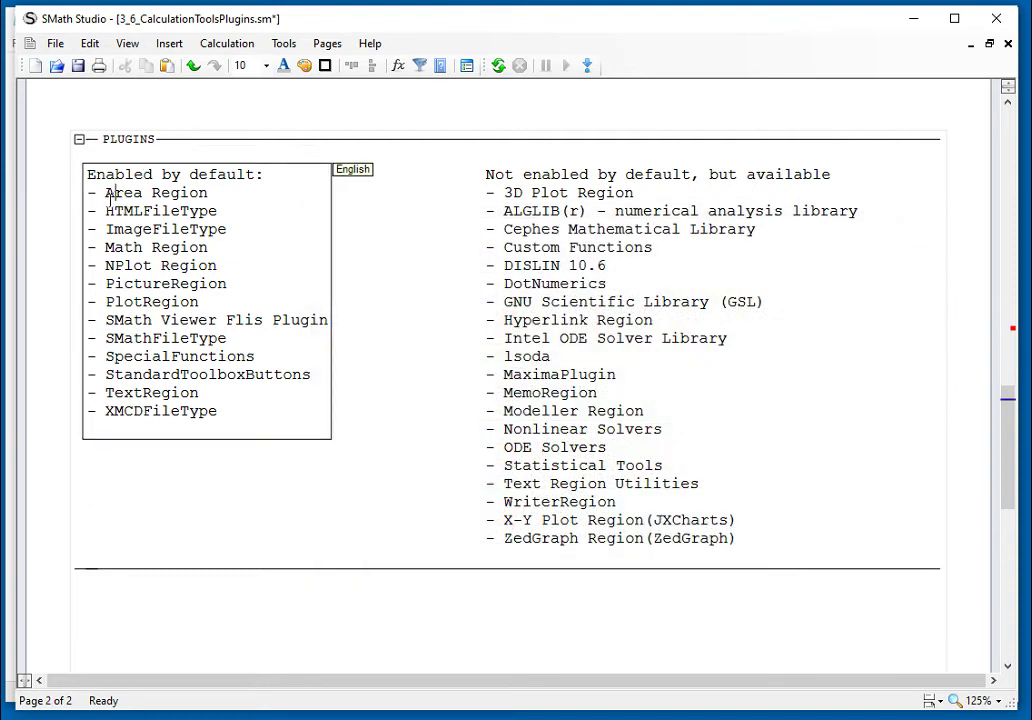
key("Left")
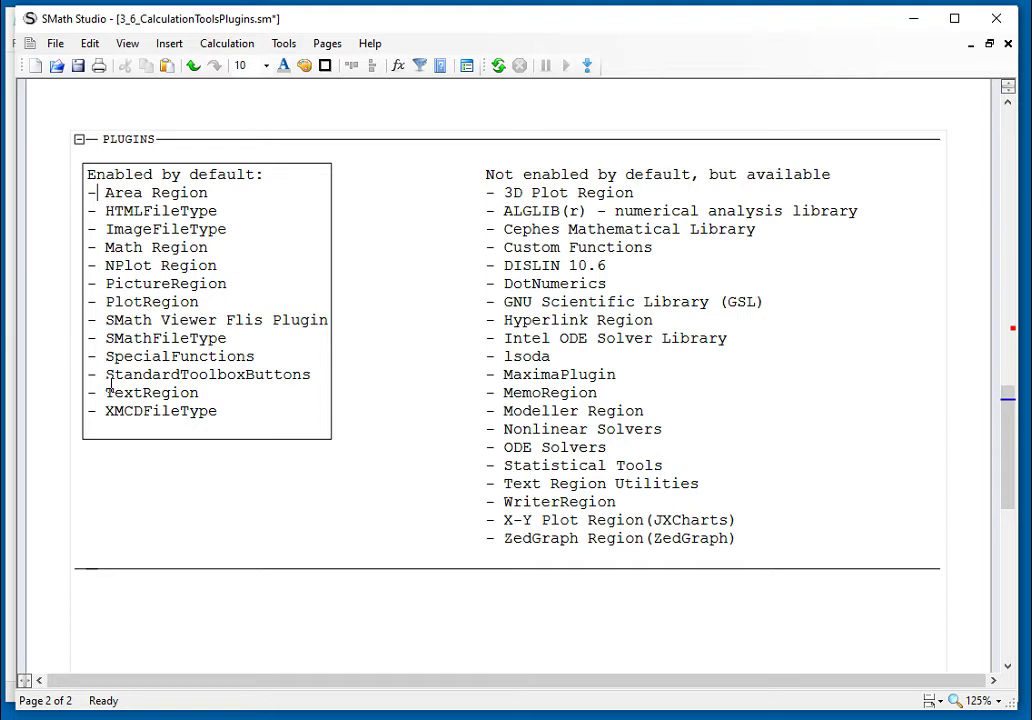
double_click(108, 374)
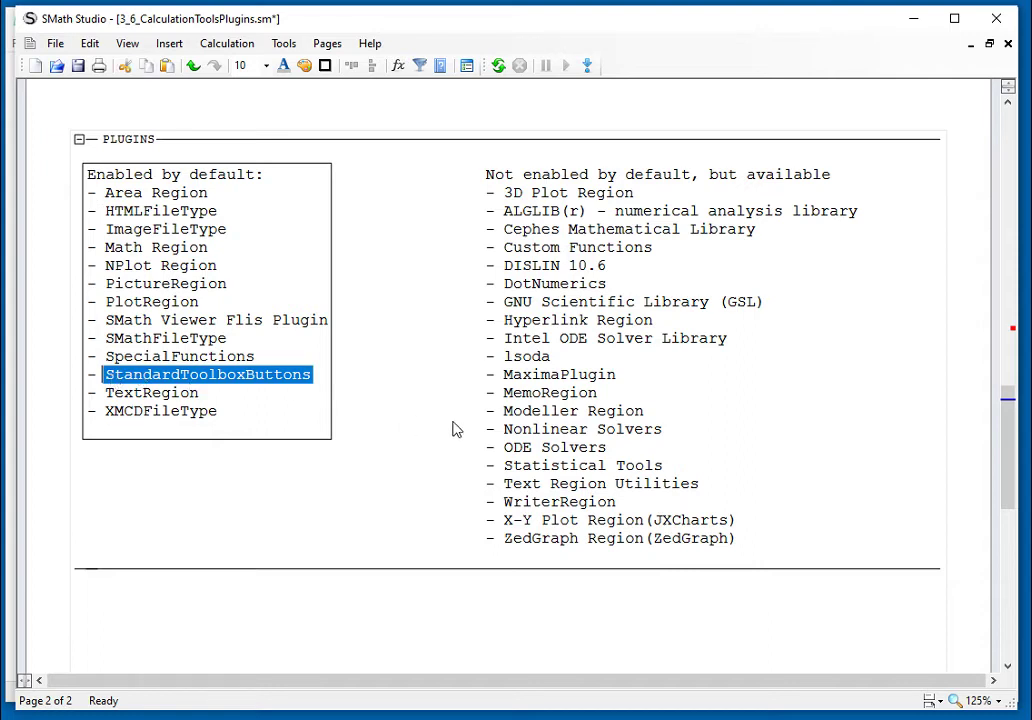
left_click(411, 421)
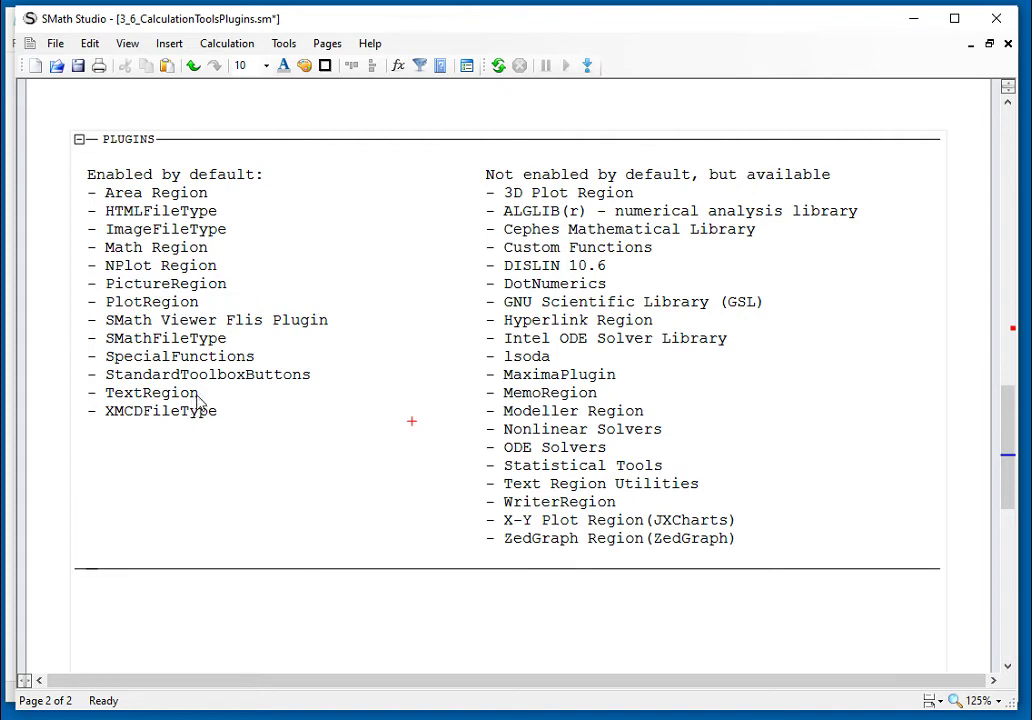
- Select the '- TextRegion' line, then the whole 'Enabled by default' text region
left_click_drag(197, 400, 78, 408)
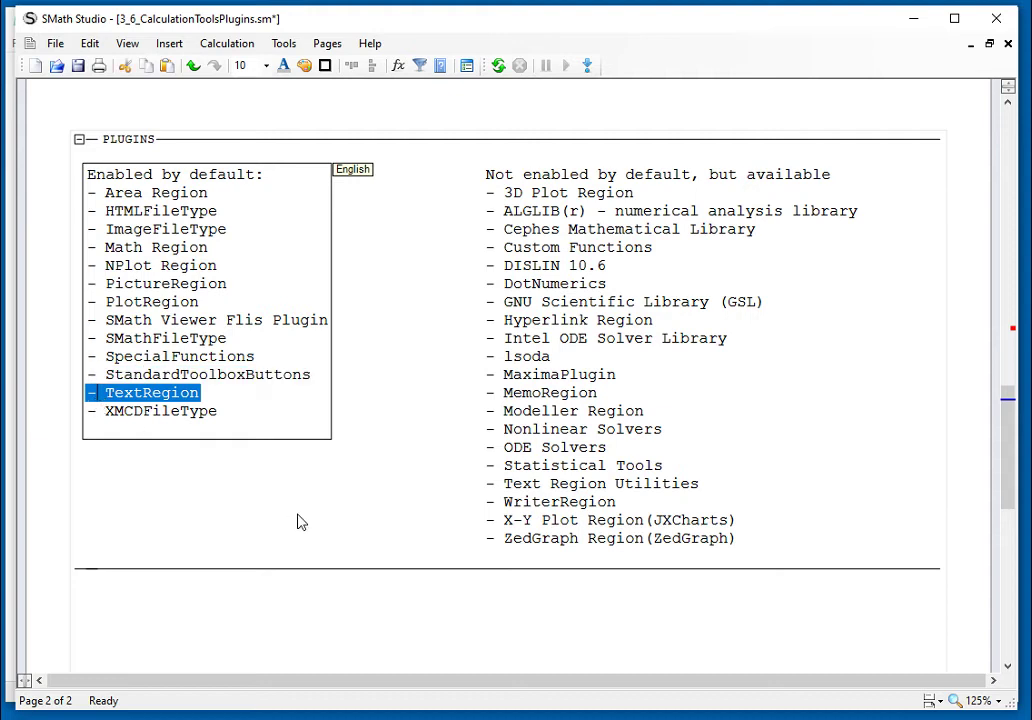
left_click(320, 487)
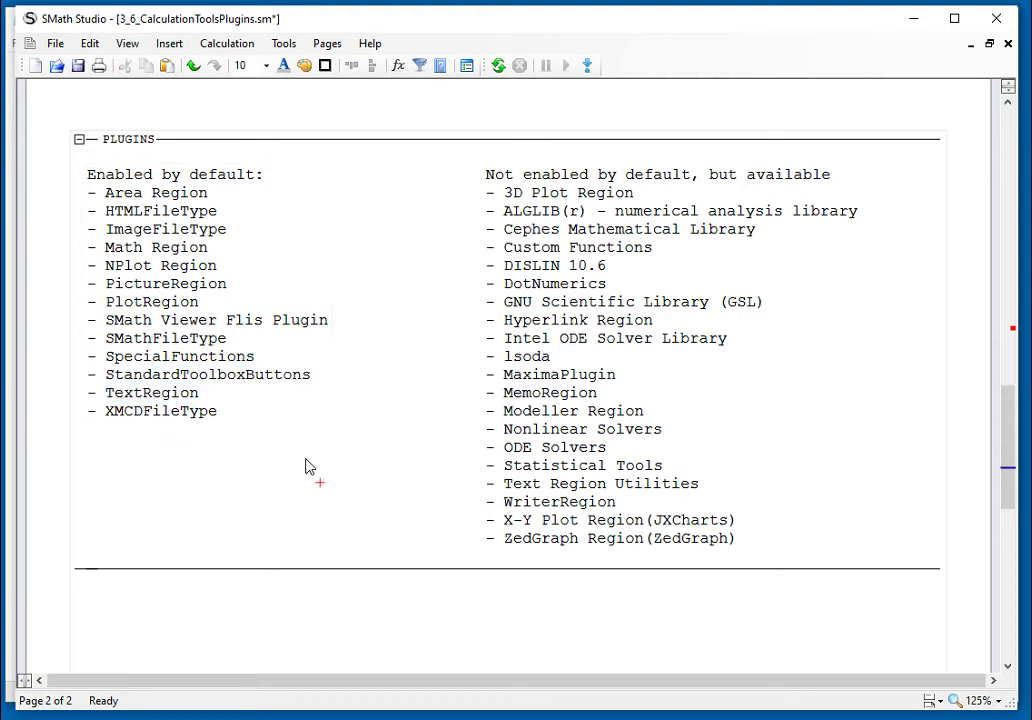
left_click_drag(300, 452, 160, 318)
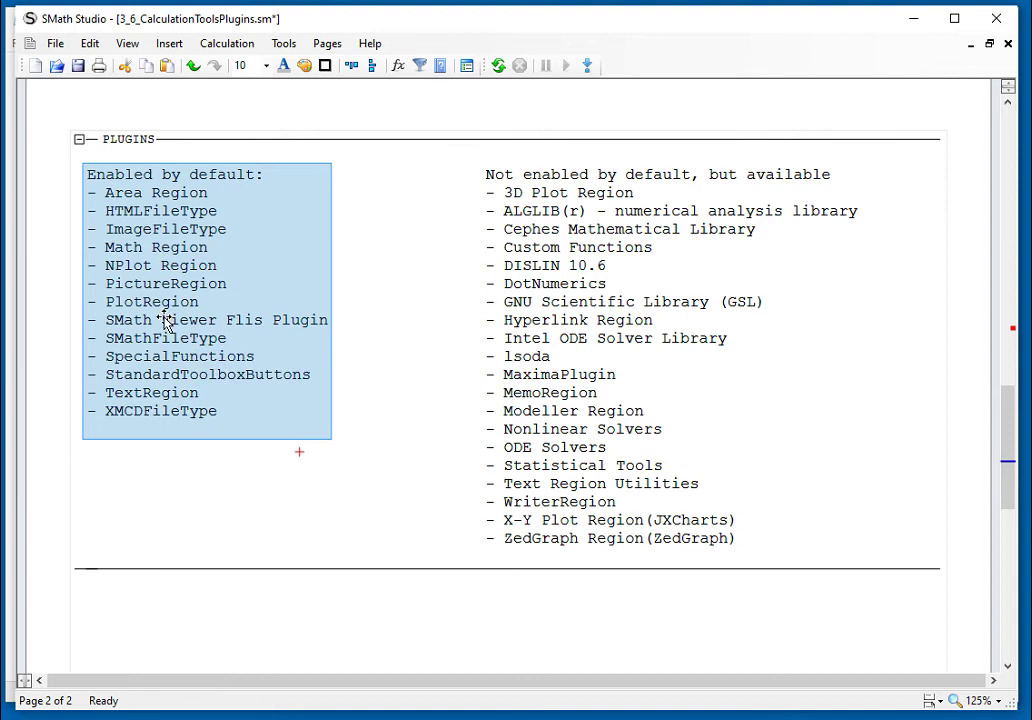
left_click(281, 476)
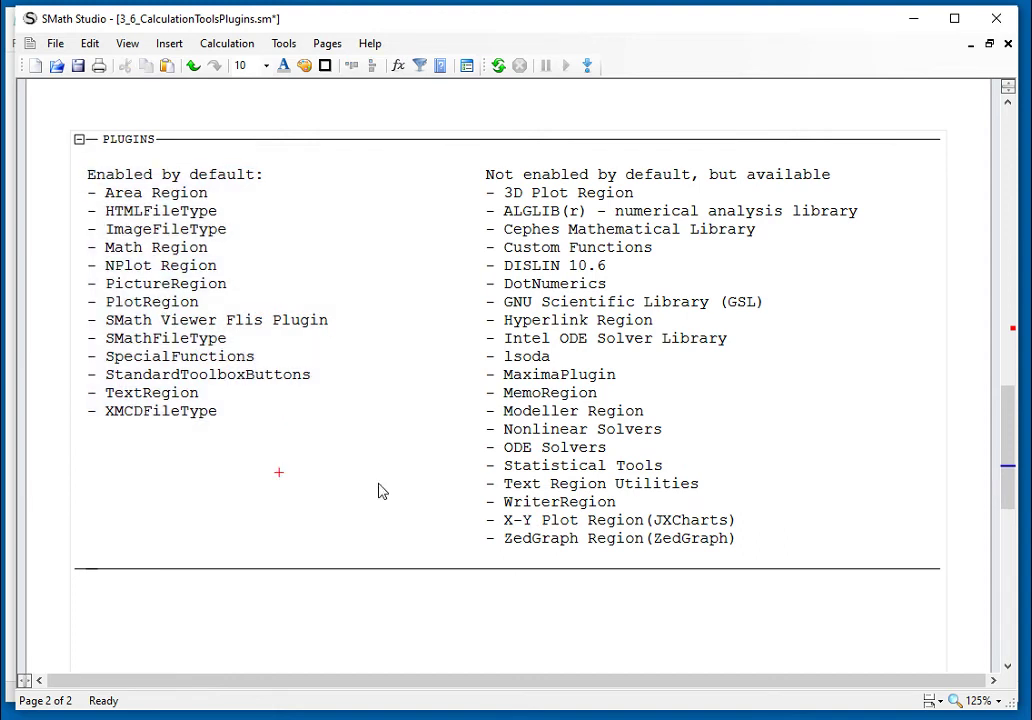
- Select most of the 'Not enabled by default' plugins list, then clear the selection
left_click(834, 532)
left_click_drag(832, 528, 550, 210)
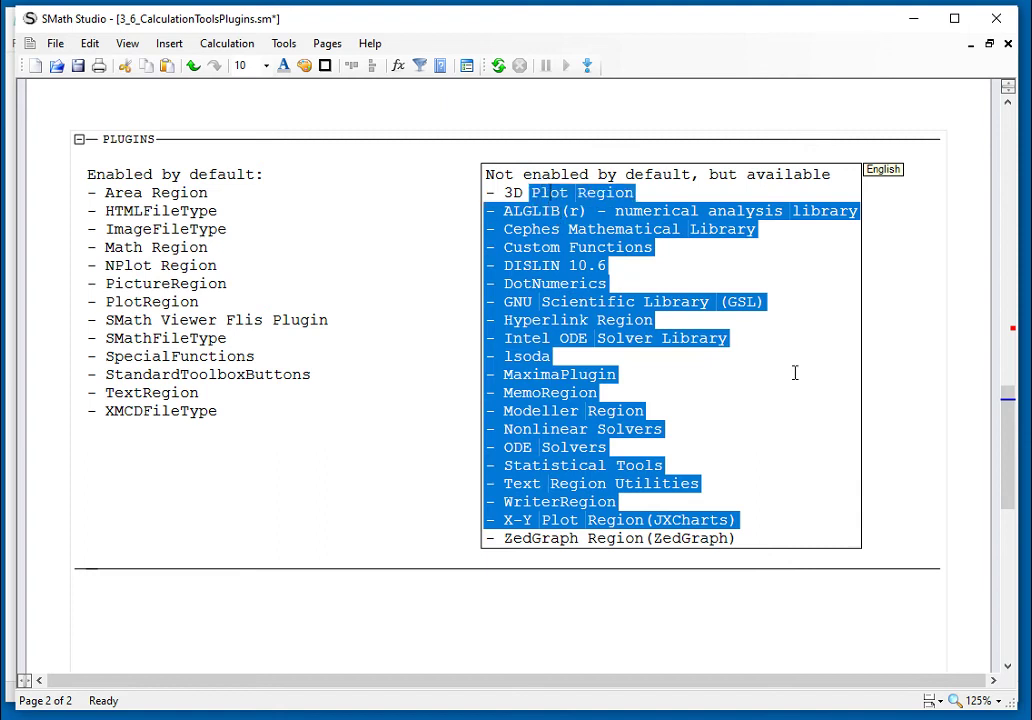
left_click(873, 363)
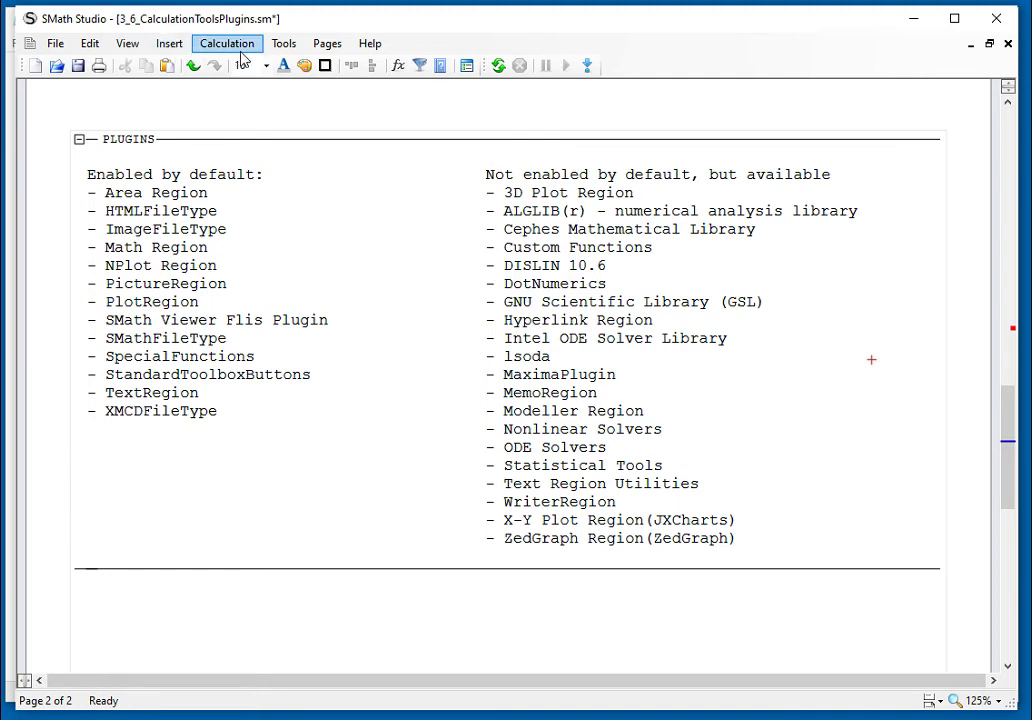
- In Tools > Plugins..., select Cephes Mathematical Library, enable it, then disable it again
left_click(283, 44)
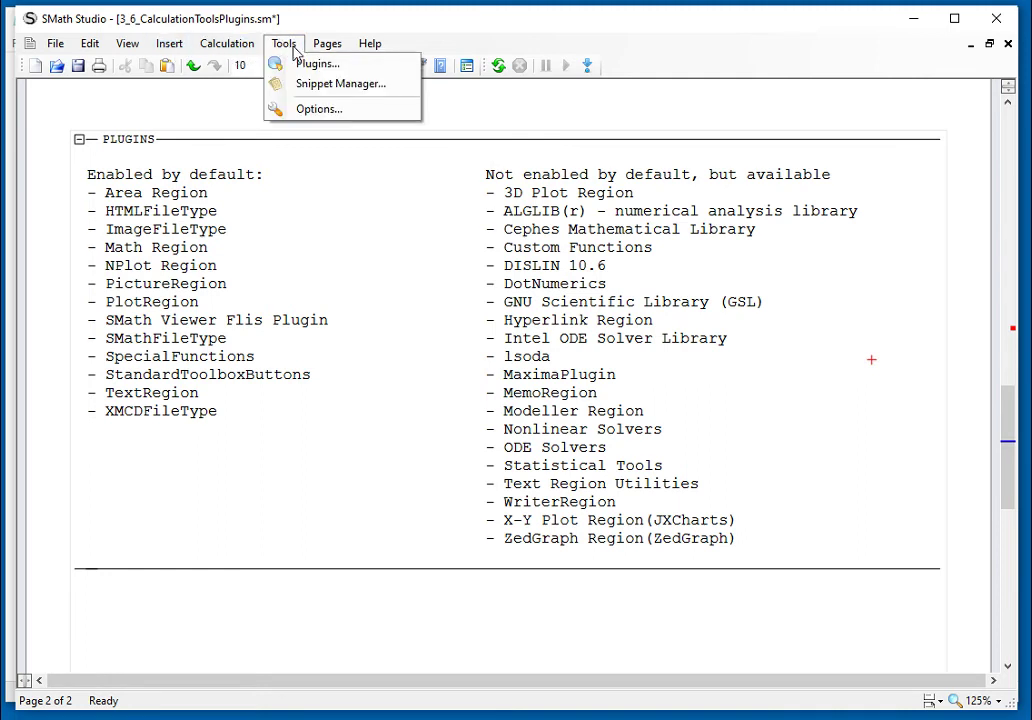
left_click(303, 66)
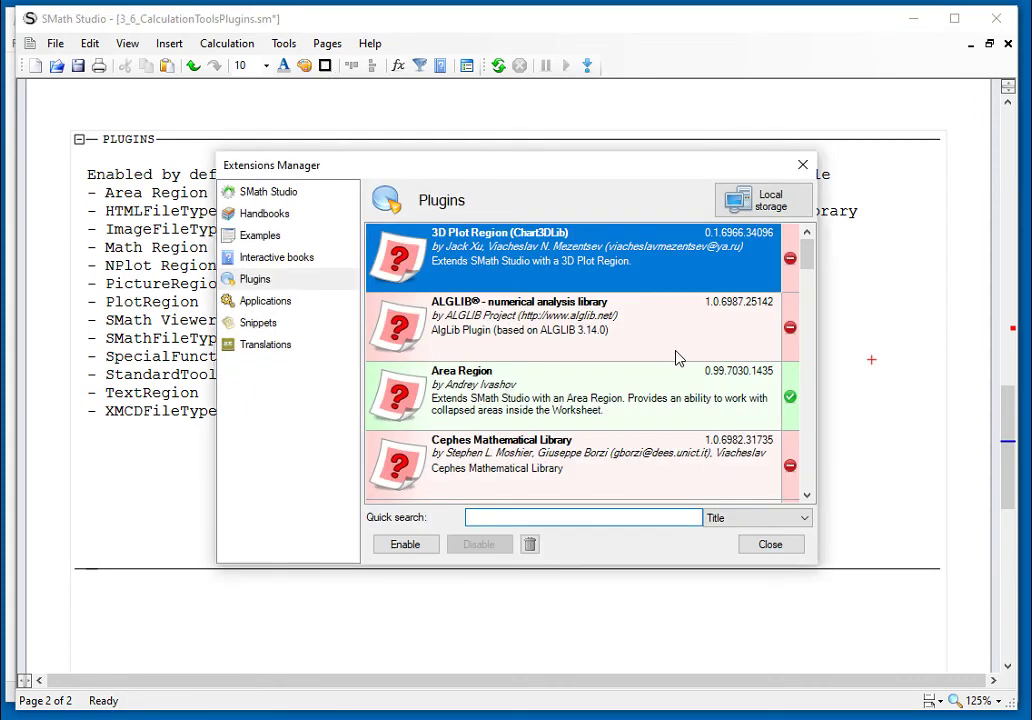
left_click(641, 474)
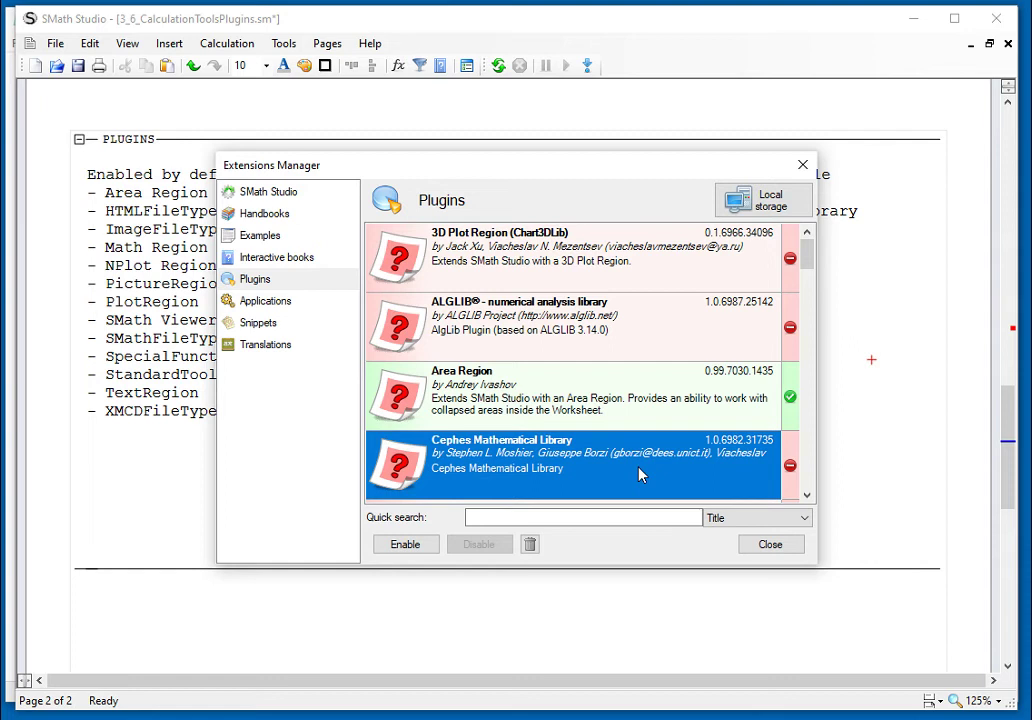
left_click(420, 546)
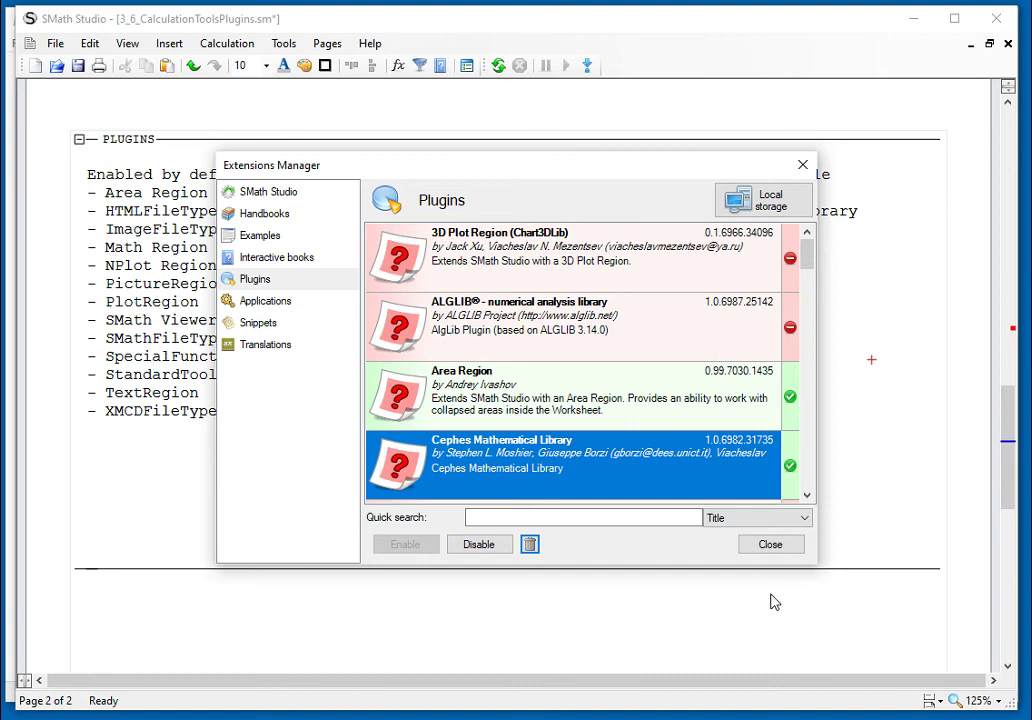
left_click(478, 549)
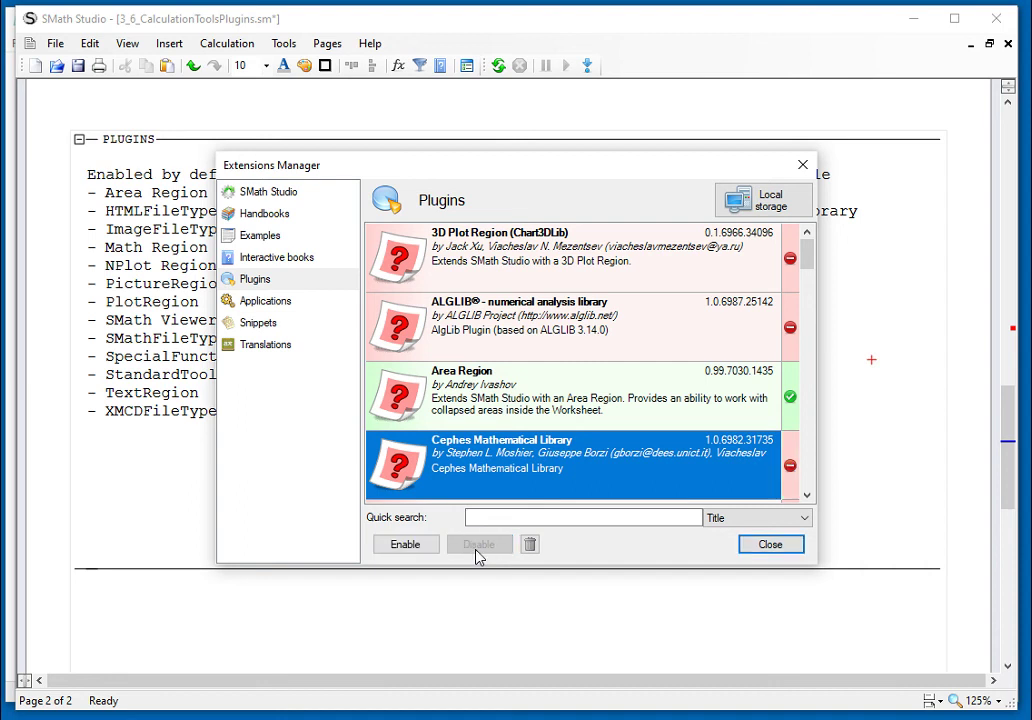
- Select DotNumerics, scroll through the plugin list, then switch to the ScreenCover.txt title card in Notepad
scroll(815, 465, "down", 1)
left_click(797, 476)
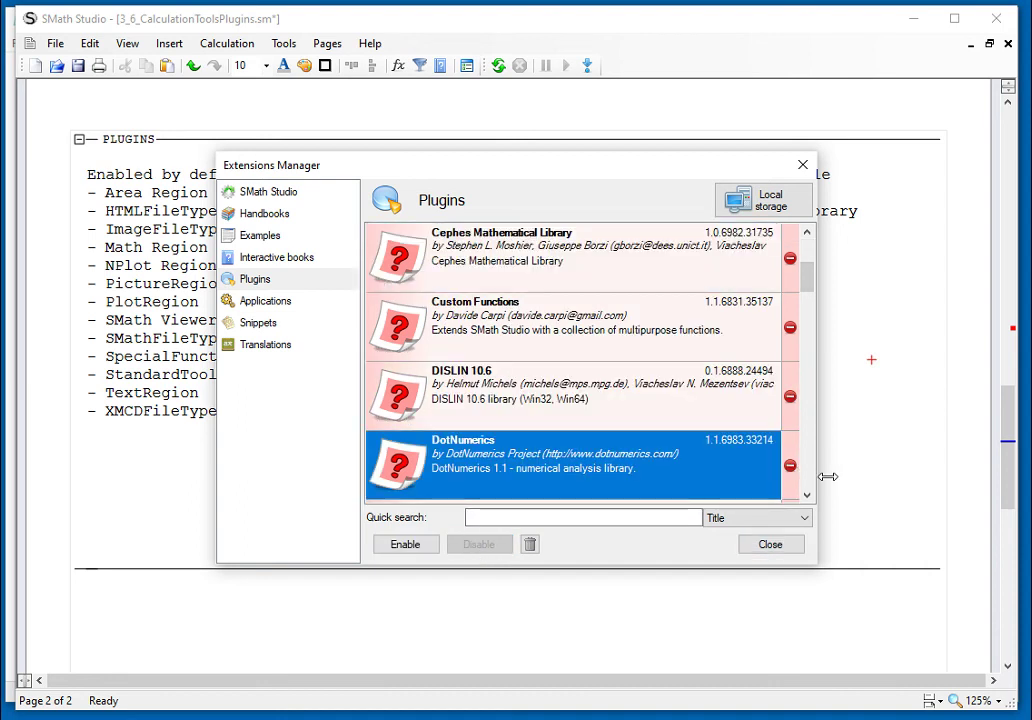
scroll(811, 479, "down", 2)
scroll(811, 481, "down", 3)
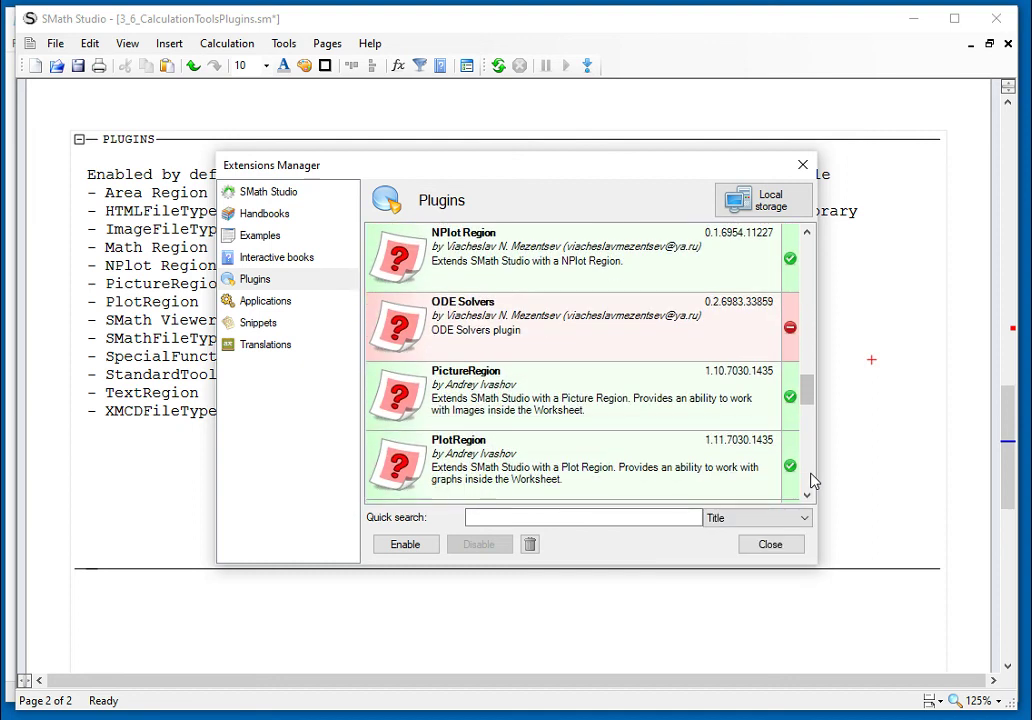
scroll(811, 481, "down", 1)
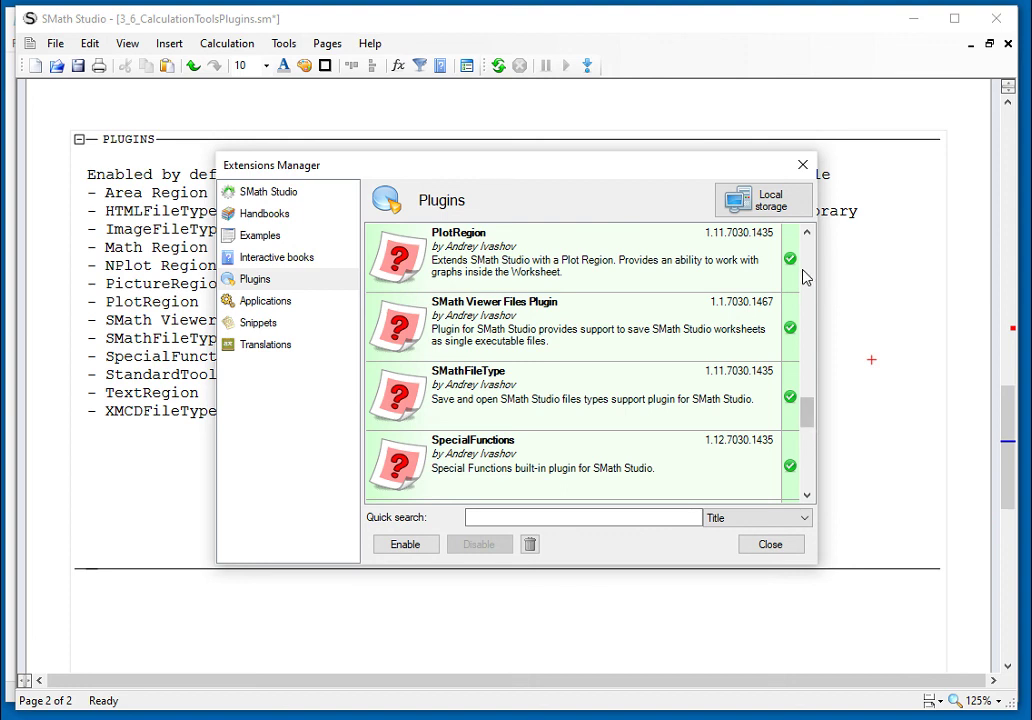
scroll(810, 276, "up", 7)
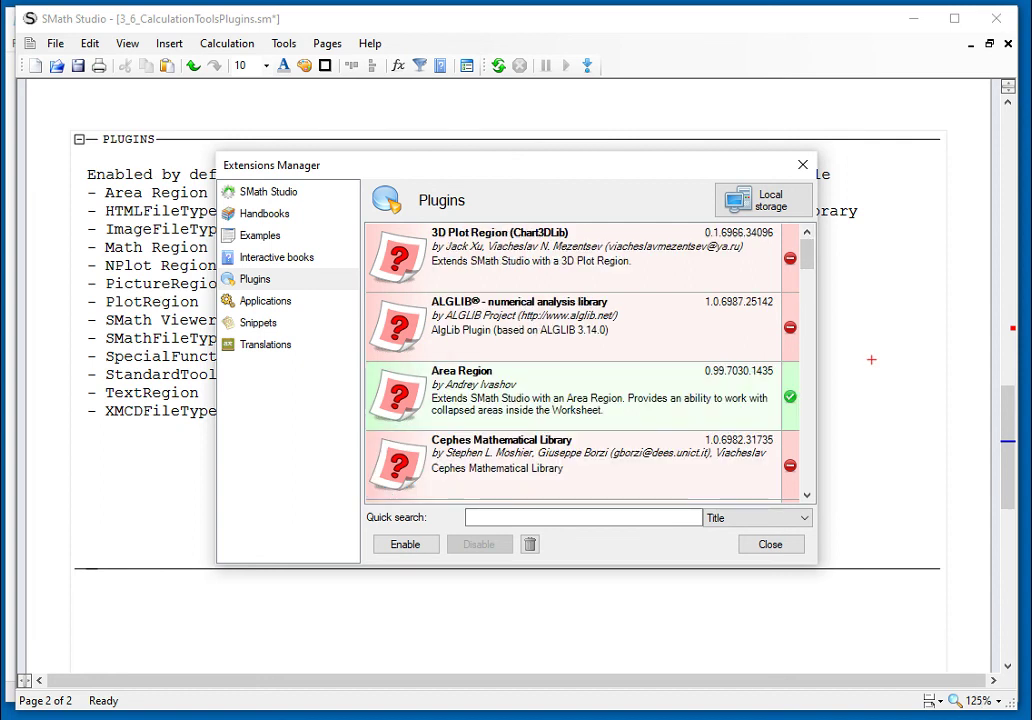
key("alt+Tab")
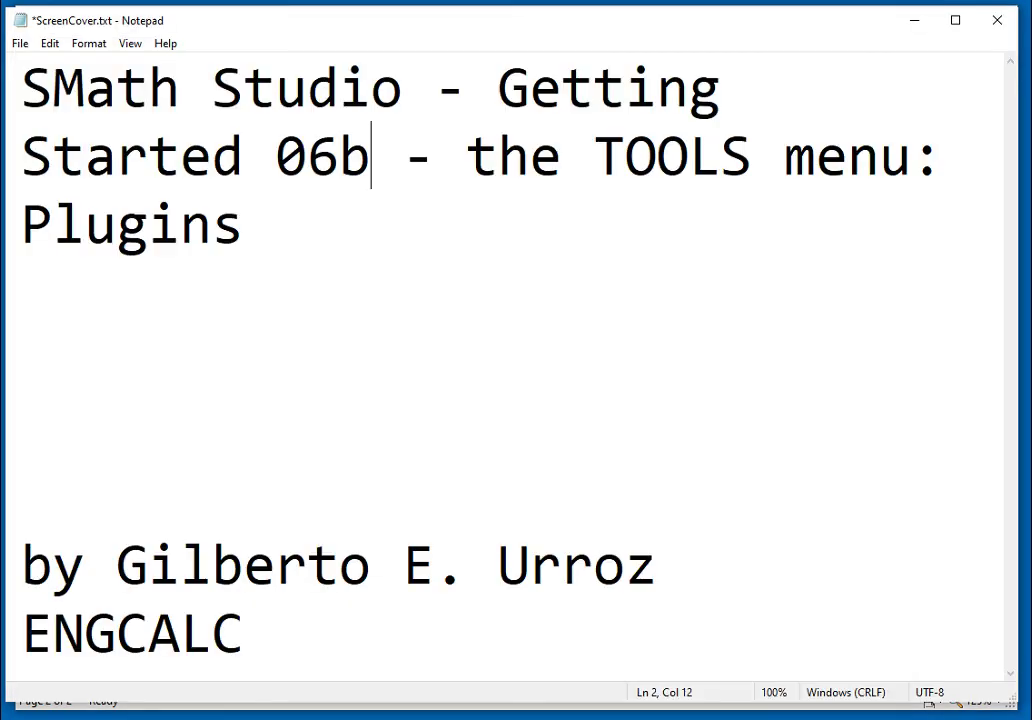
left_click(857, 291)
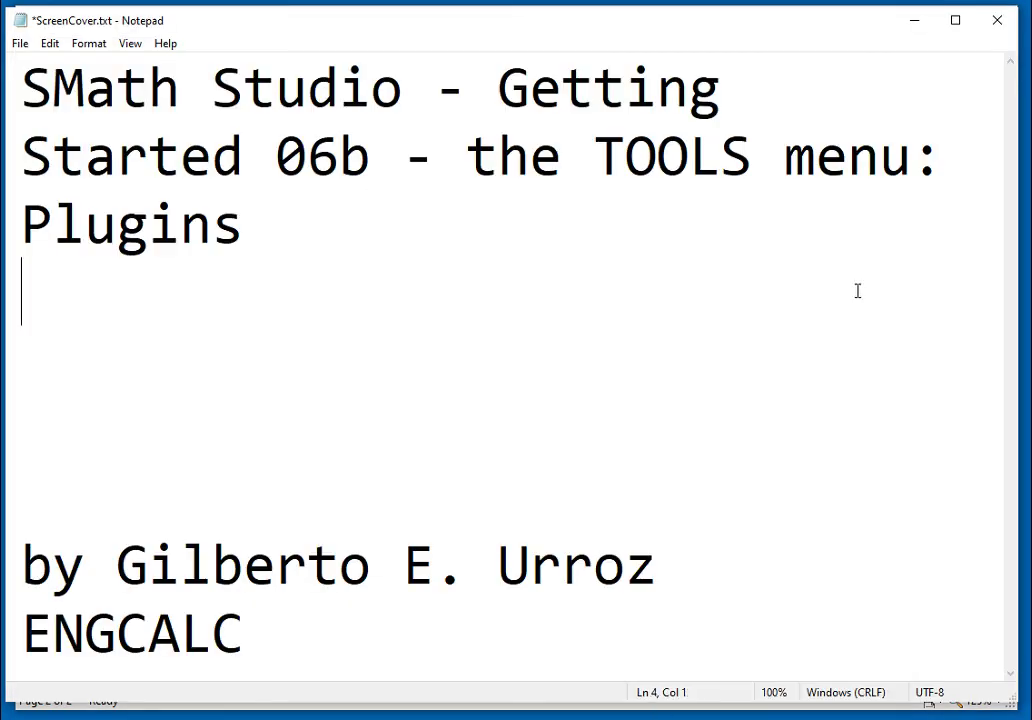